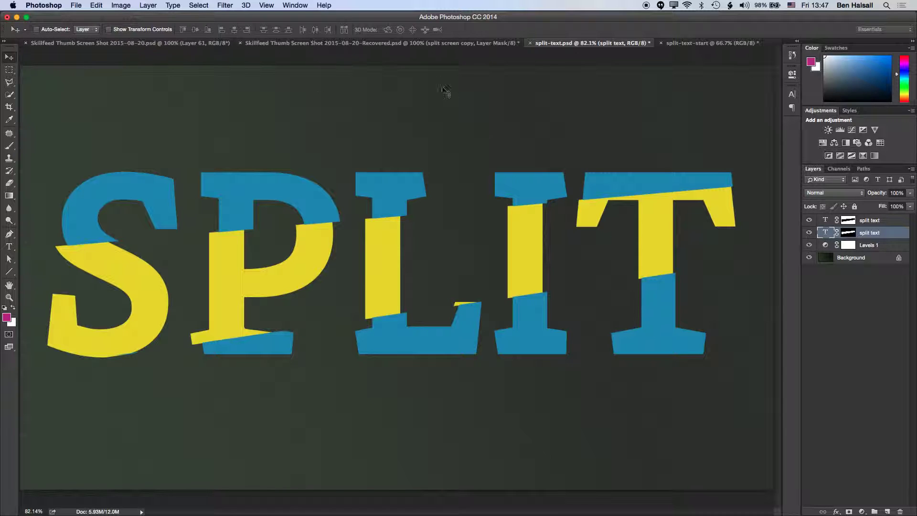
- Add the text "SLICE" in a large text box in split-text-start and move it down towards the canvas's middle
click(713, 44)
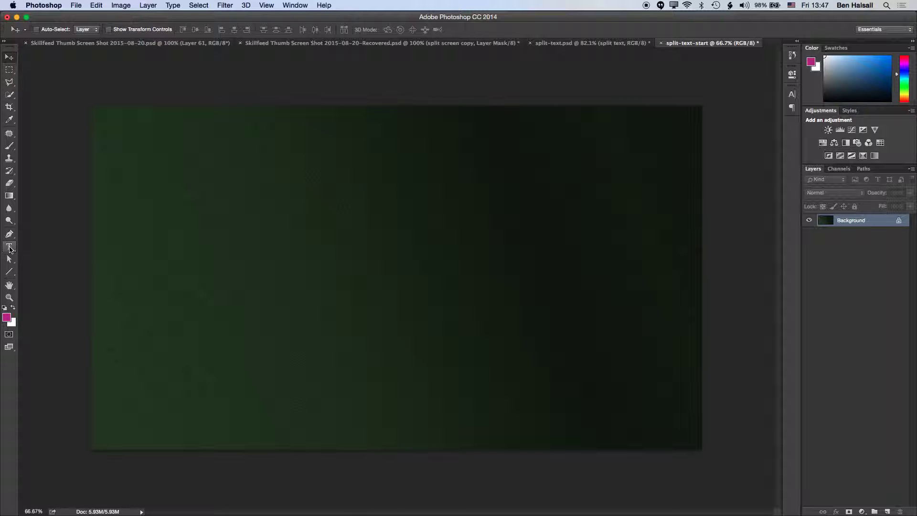
click(10, 247)
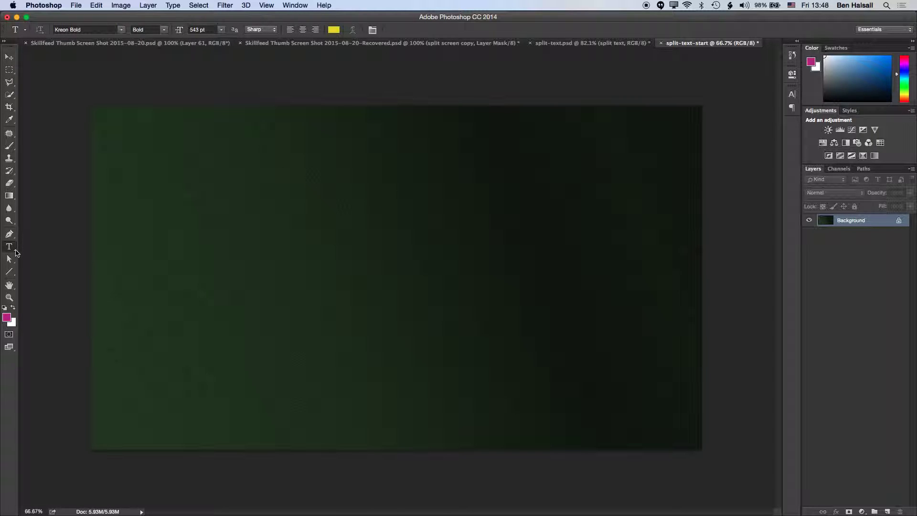
drag(144, 149, 656, 399)
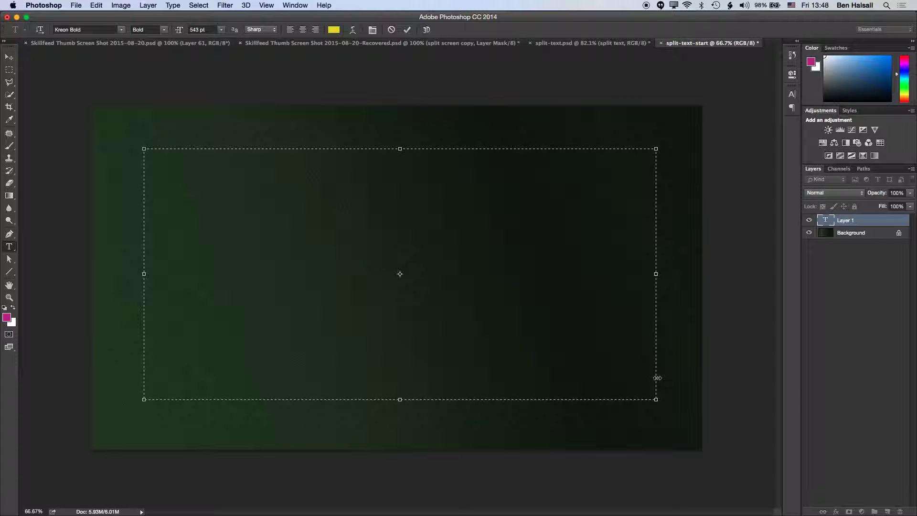
text(SLICE)
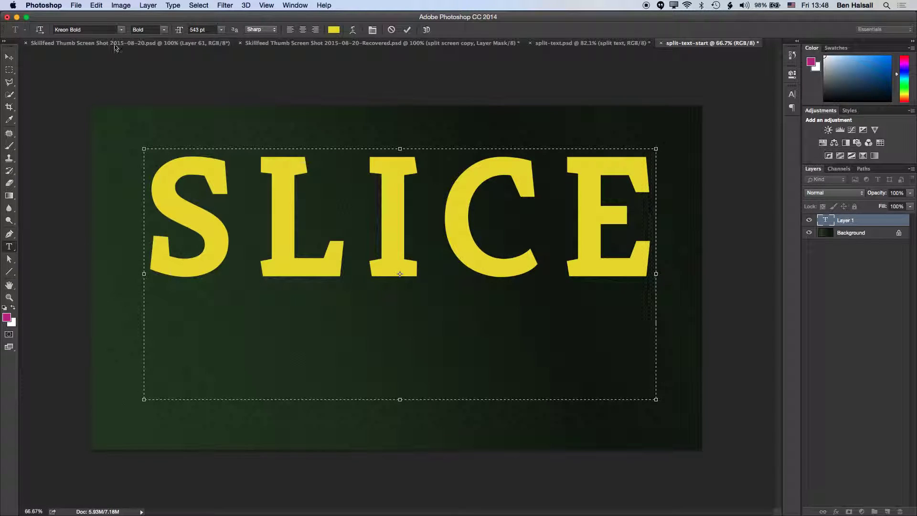
click(9, 57)
drag(203, 224, 201, 260)
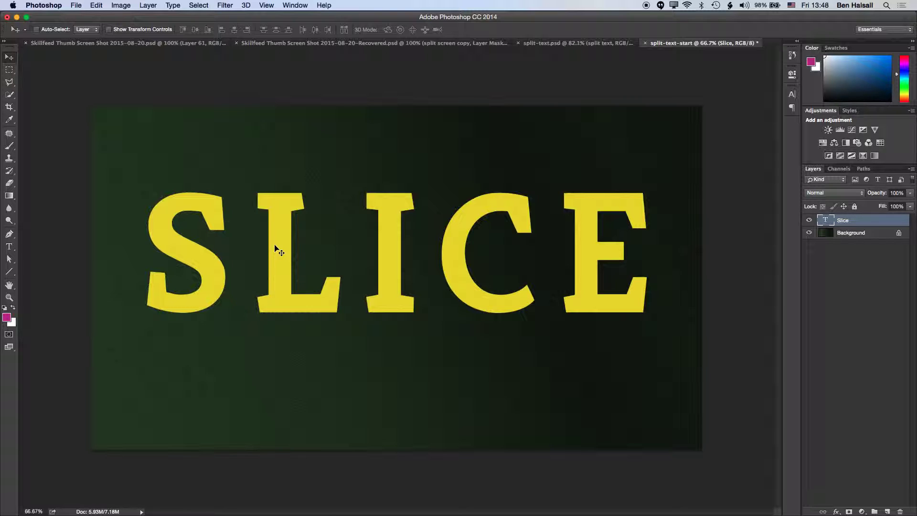
- Select a slanted band across the SLICE letters with the Polygonal Lasso and mask the text layer to that band
click(568, 43)
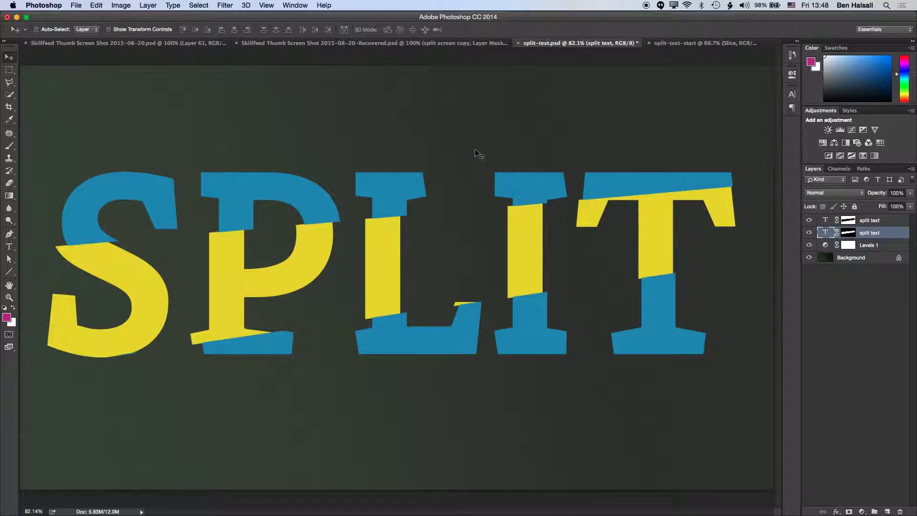
click(681, 43)
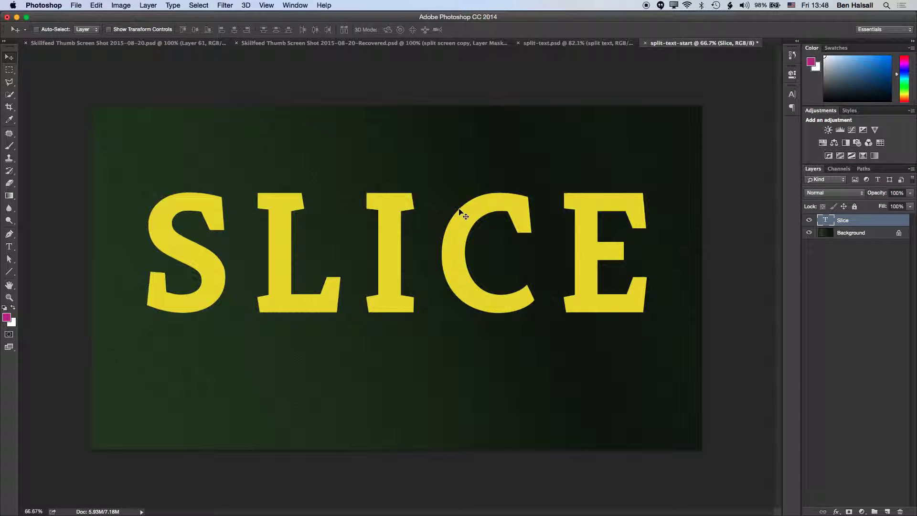
click(10, 83)
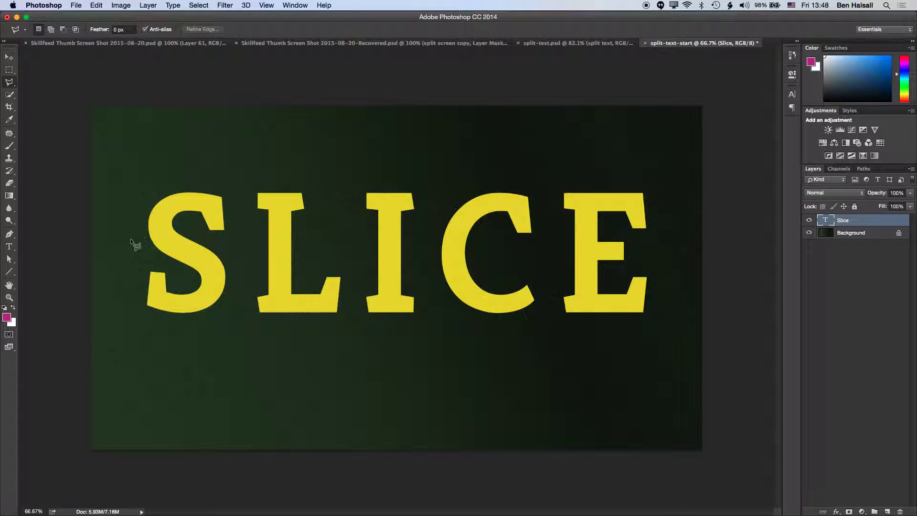
click(98, 268)
click(692, 192)
click(679, 276)
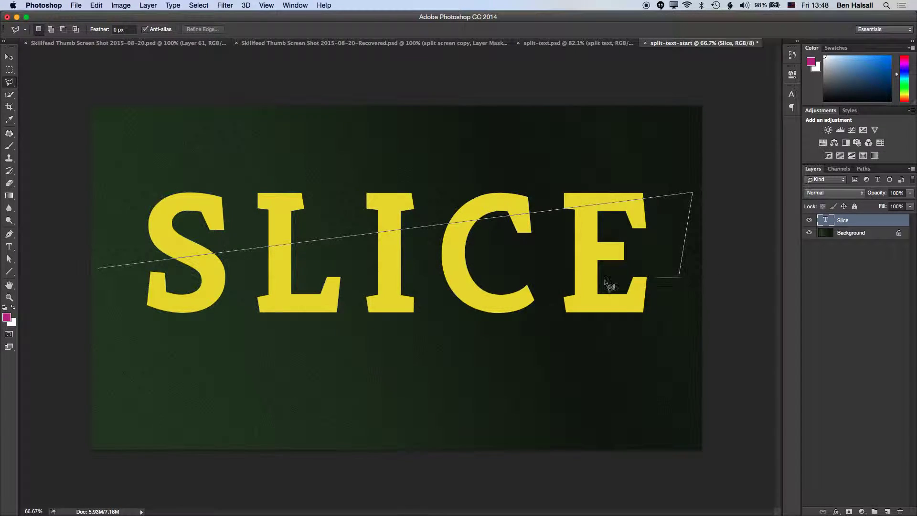
click(113, 307)
click(99, 269)
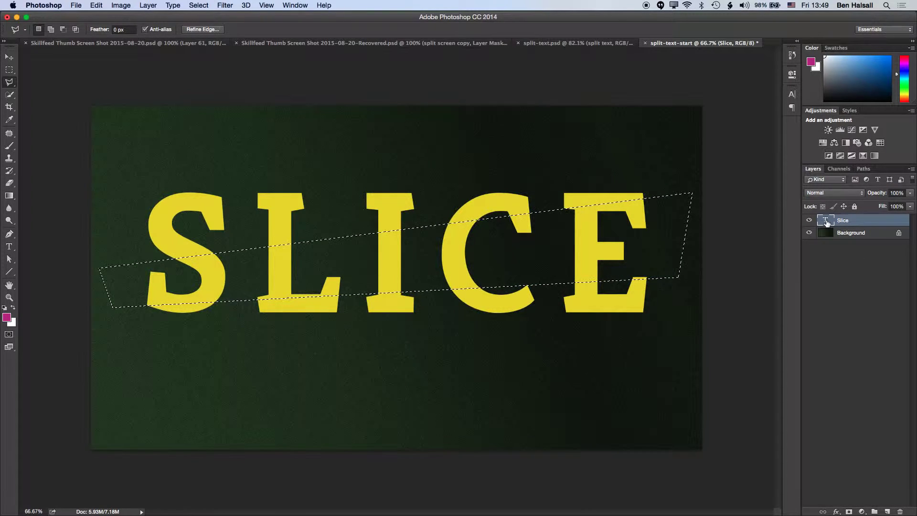
alt+click(849, 511)
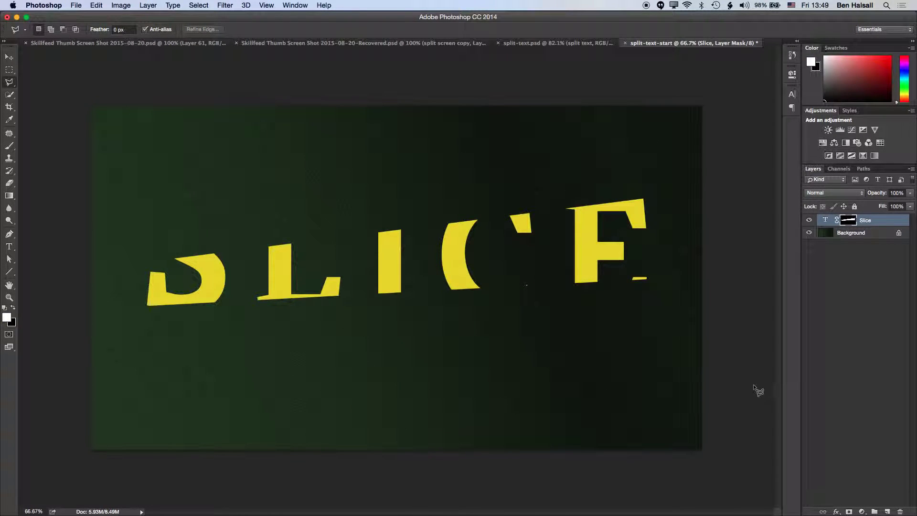
- Duplicate the masked Slice text layer within the same document as Slice copy
right_click(880, 222)
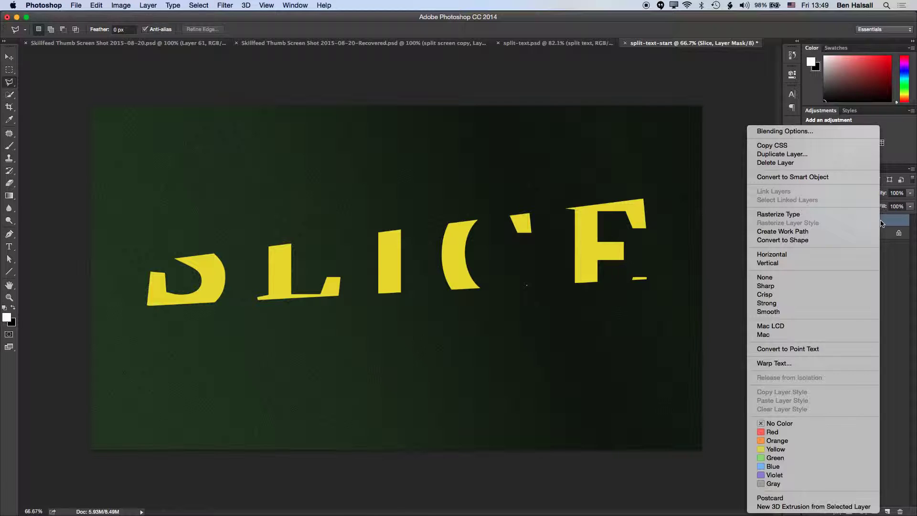
click(808, 154)
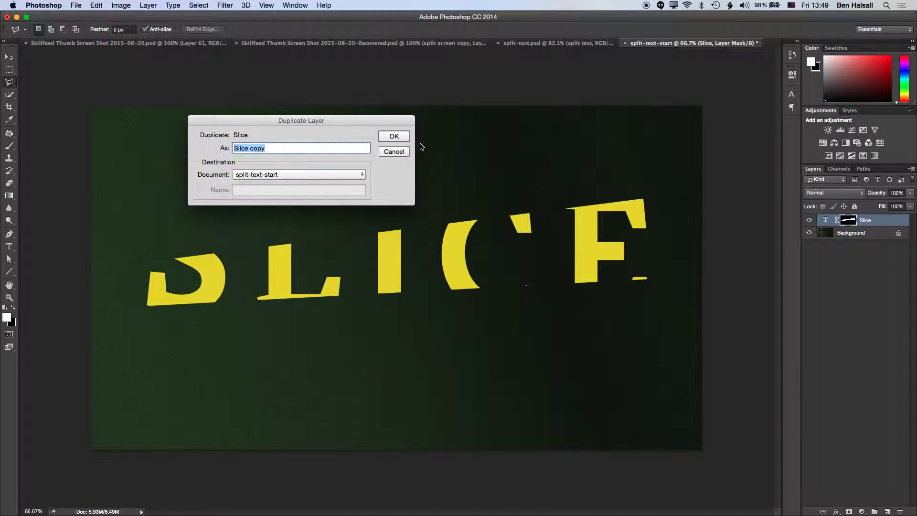
click(394, 137)
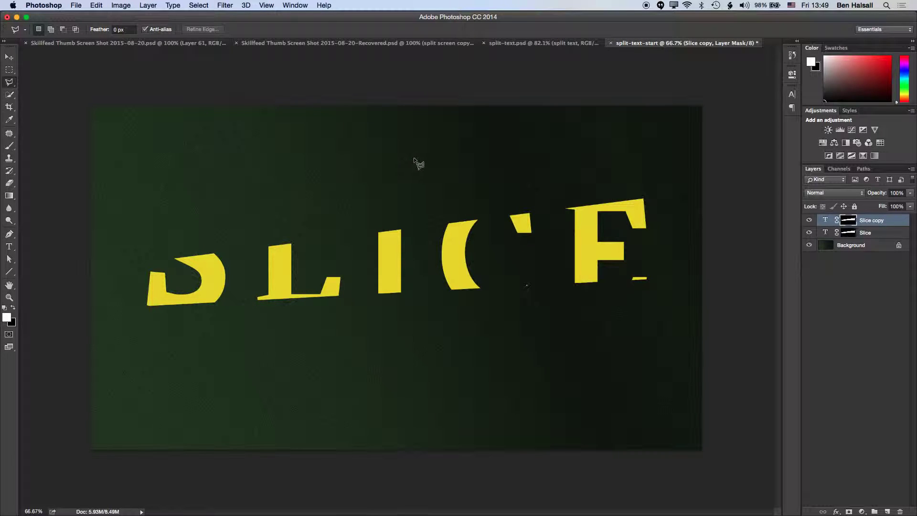
click(809, 220)
click(808, 220)
- Invert the layer mask of the Slice copy layer
click(850, 233)
click(848, 221)
click(851, 233)
click(849, 223)
click(850, 233)
click(848, 222)
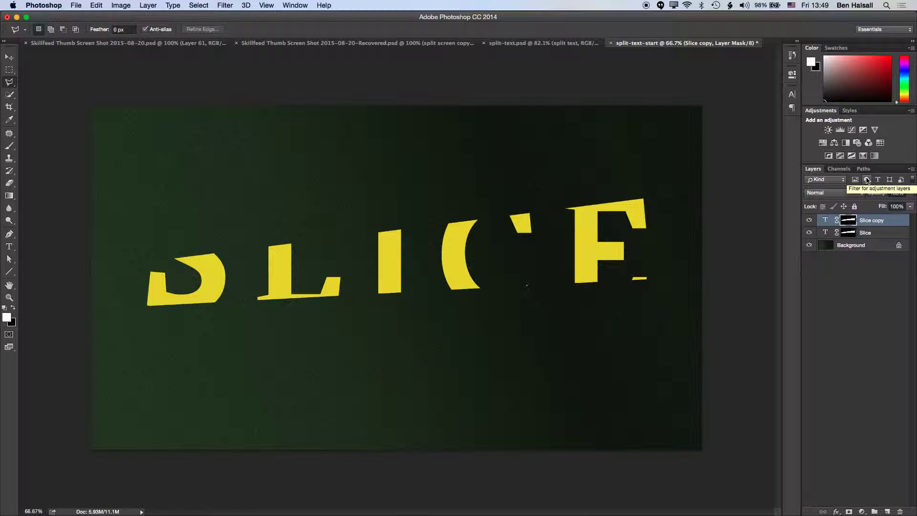
key(super+i)
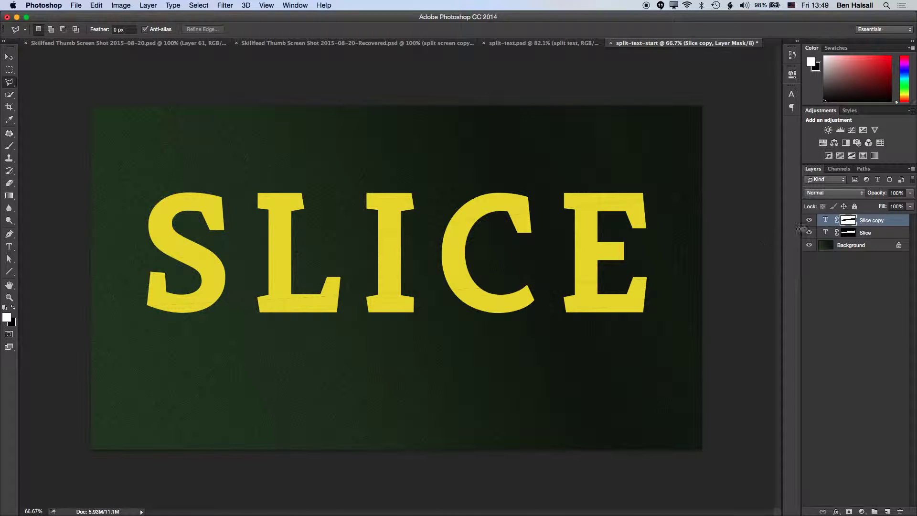
- Recolour the Slice copy text to light blue, #21b4ea
double_click(825, 222)
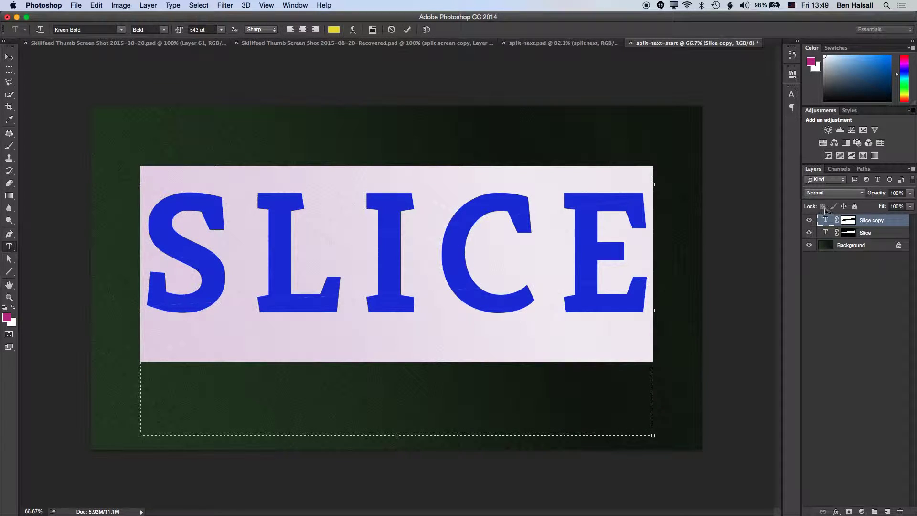
click(335, 30)
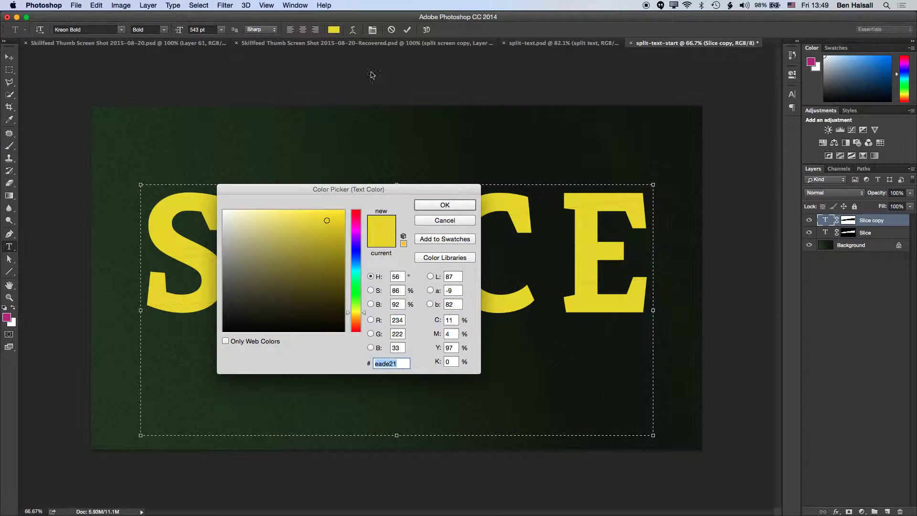
click(359, 265)
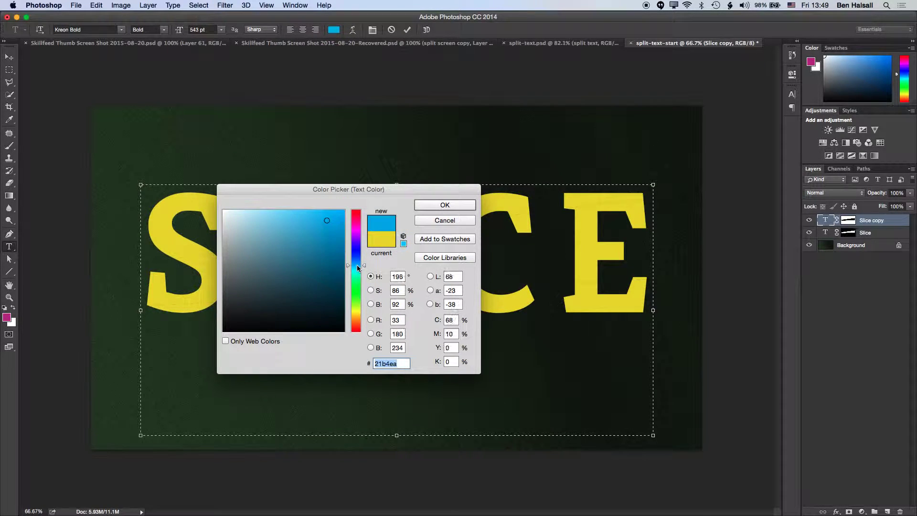
click(442, 207)
click(9, 57)
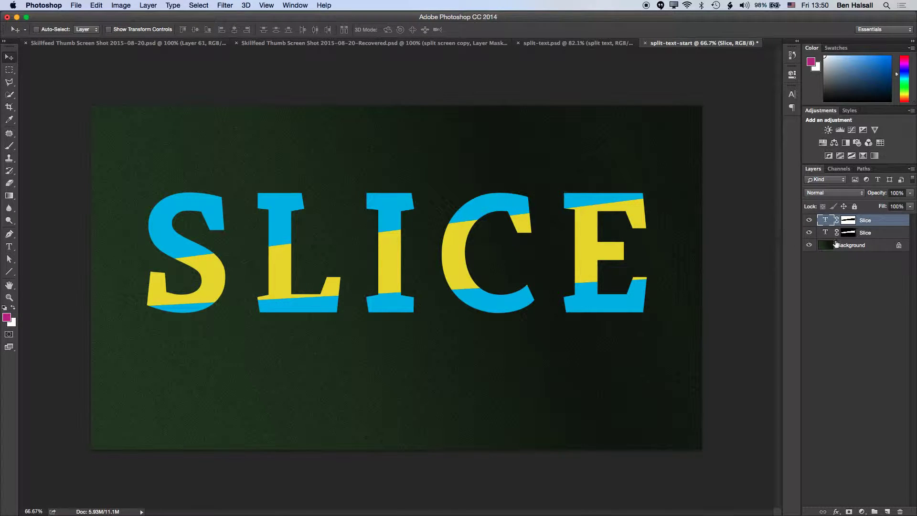
- Shift the blue text to the right of the yellow band and scale it down to 99.09%
key(shift+Right)
key(shift+Right)
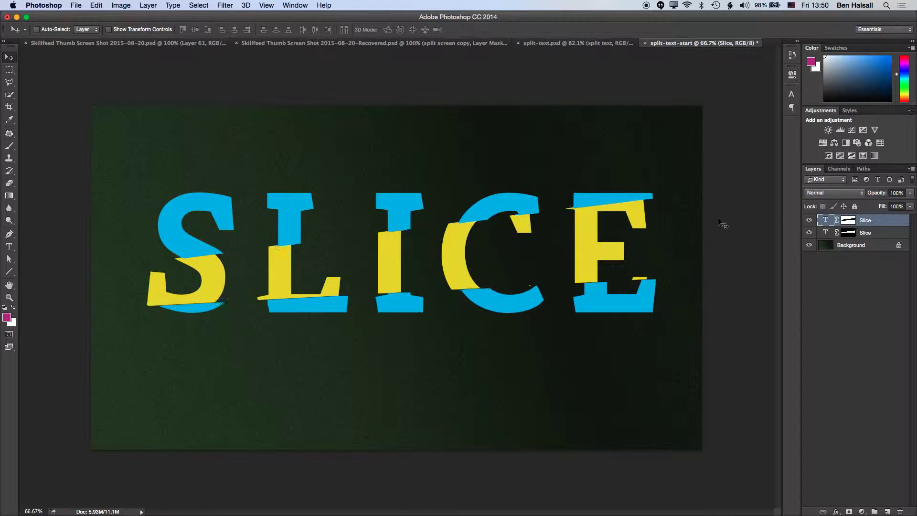
key(ctrl+t)
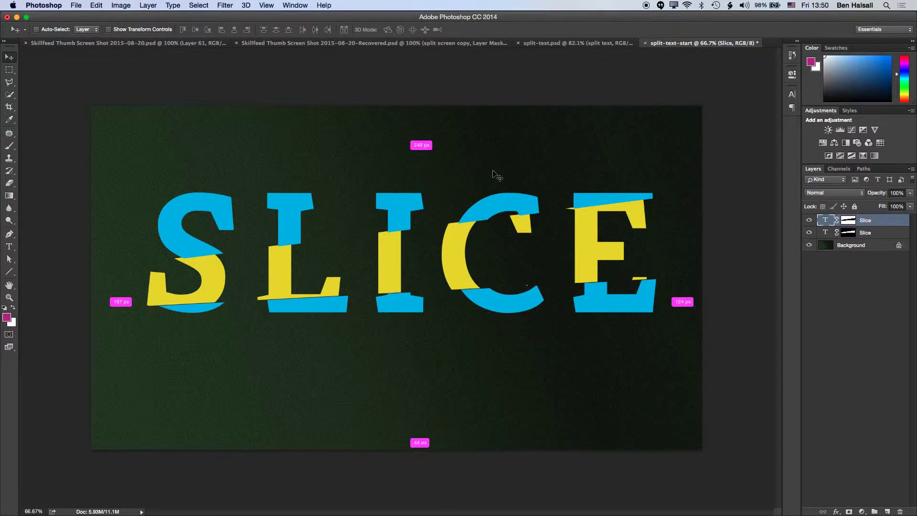
drag(662, 436, 654, 407)
key(Right)
key(Right)
key(Right)
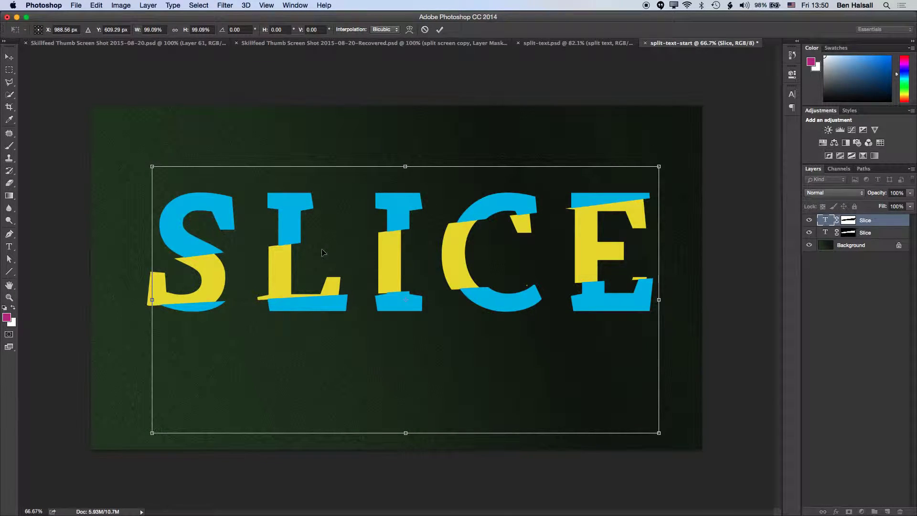
key(Return)
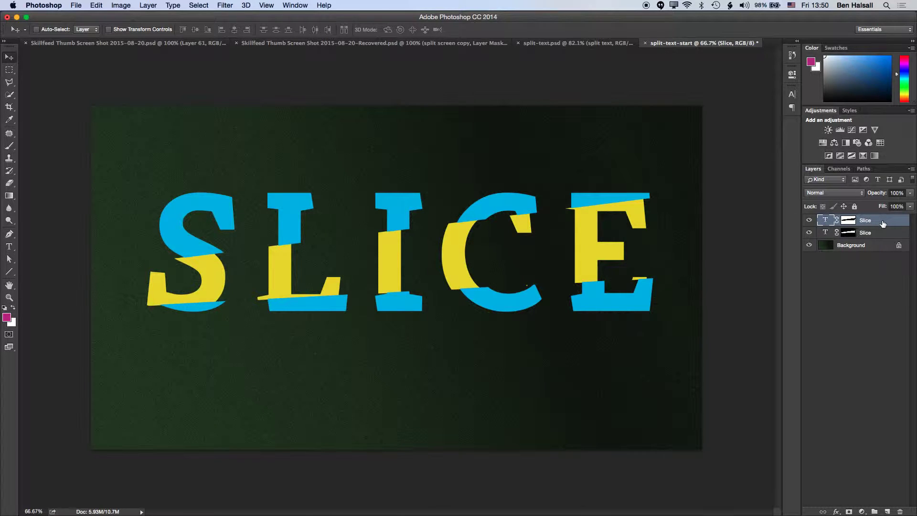
- Duplicate the blue text layer without its mask and hide the two original text layers
key(super+j)
drag(810, 235, 809, 246)
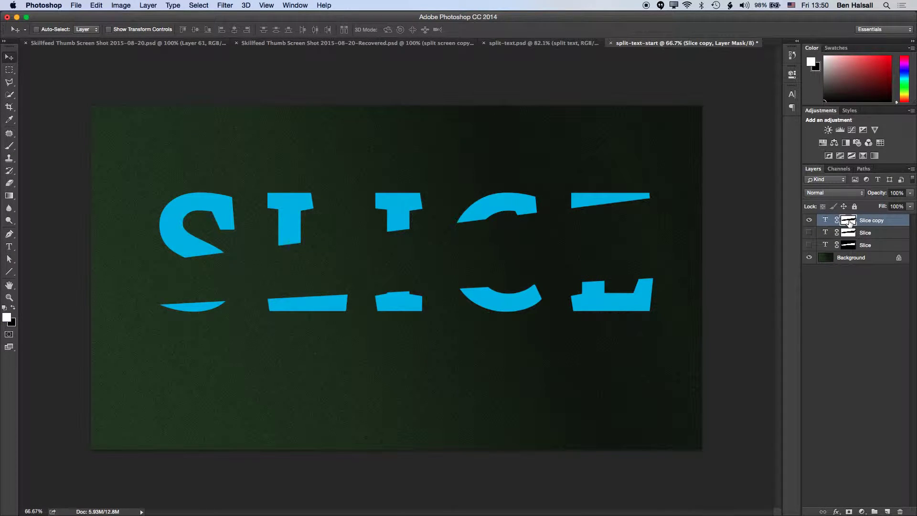
drag(849, 222, 900, 511)
click(522, 182)
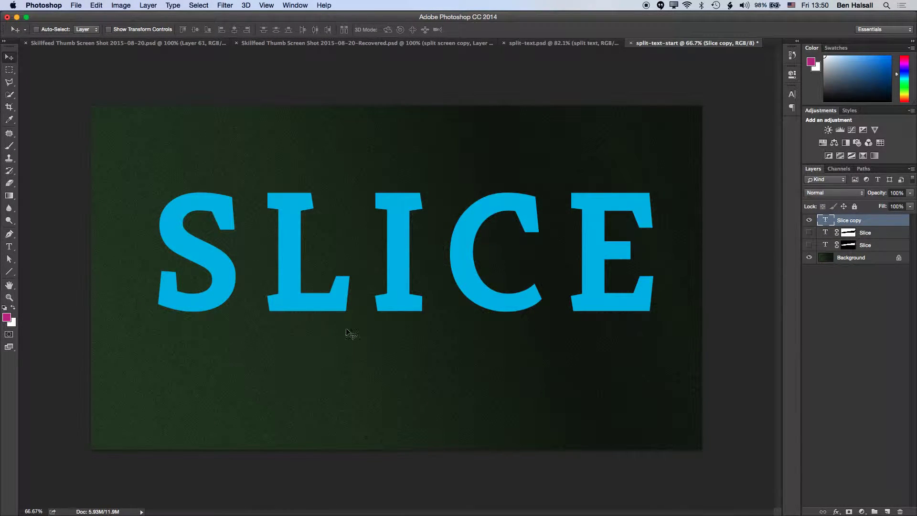
- Mask the Slice copy text to nine round Elliptical Marquee selections of varied size spread over the letters
click(11, 71)
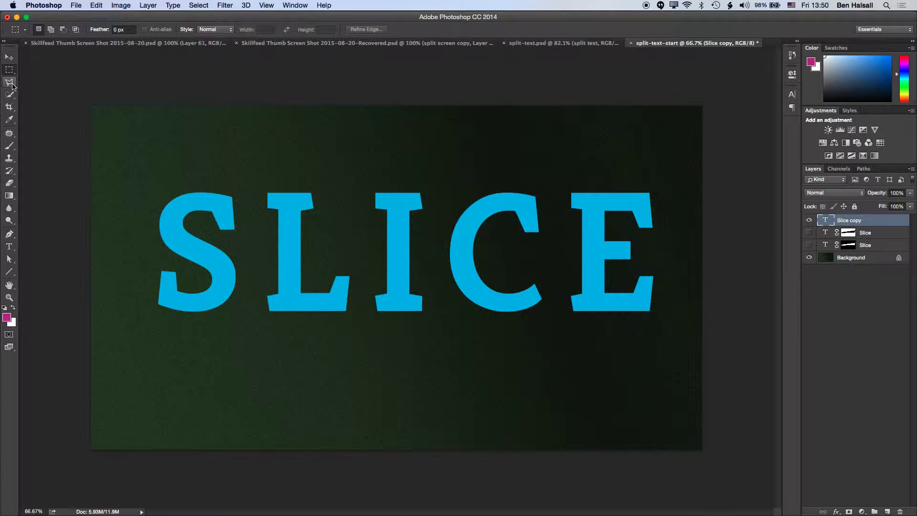
click(11, 84)
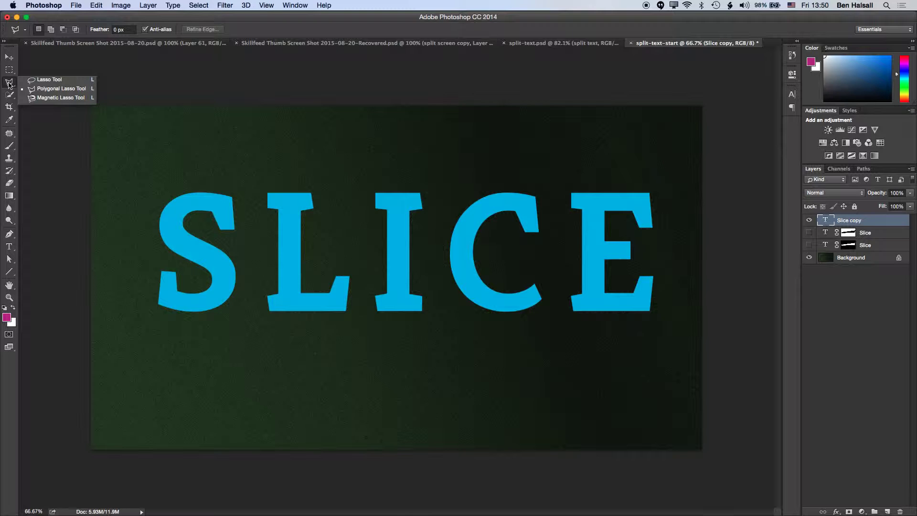
click(10, 72)
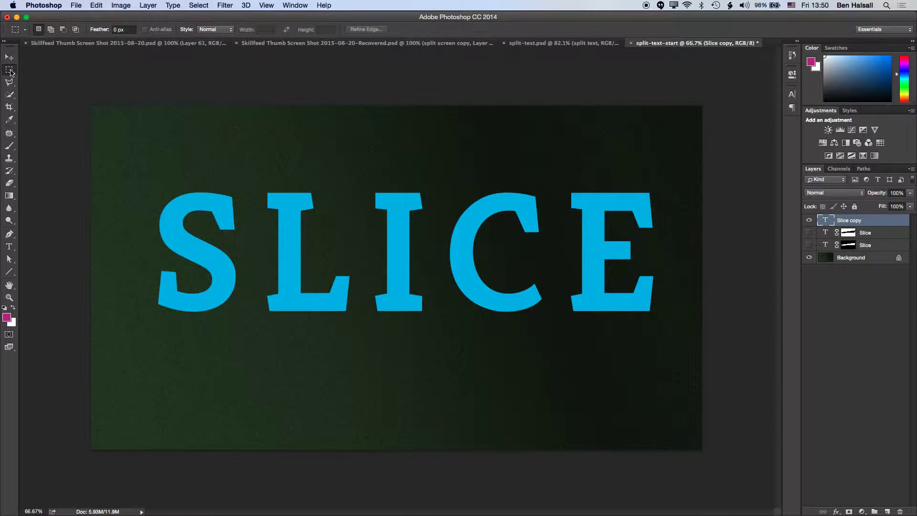
click(10, 72)
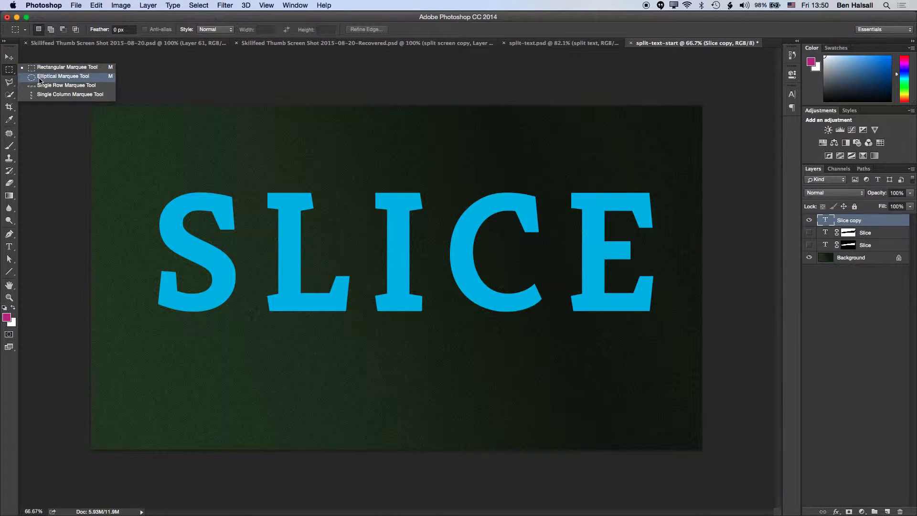
click(62, 76)
drag(144, 172, 209, 237)
drag(281, 223, 354, 307)
drag(384, 178, 476, 250)
drag(550, 175, 645, 270)
drag(504, 270, 571, 341)
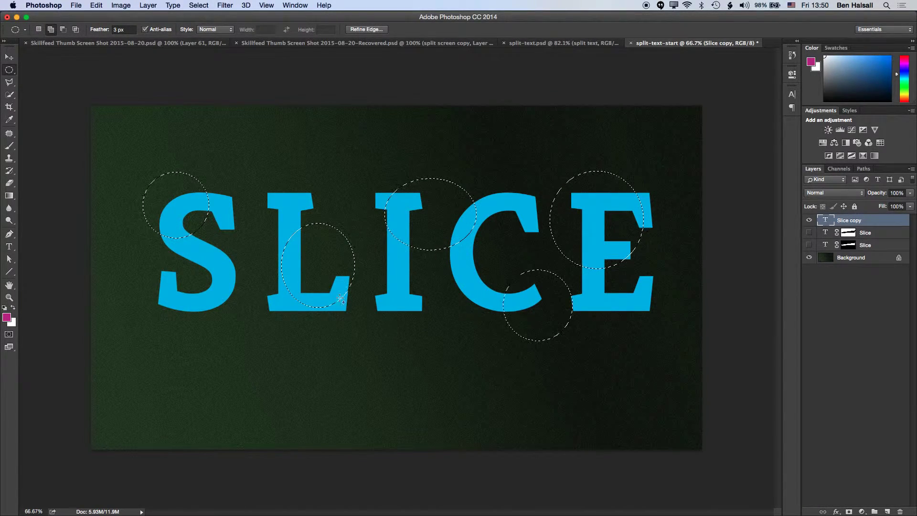
drag(261, 160, 312, 207)
drag(164, 276, 243, 346)
drag(412, 313, 431, 341)
drag(656, 306, 682, 337)
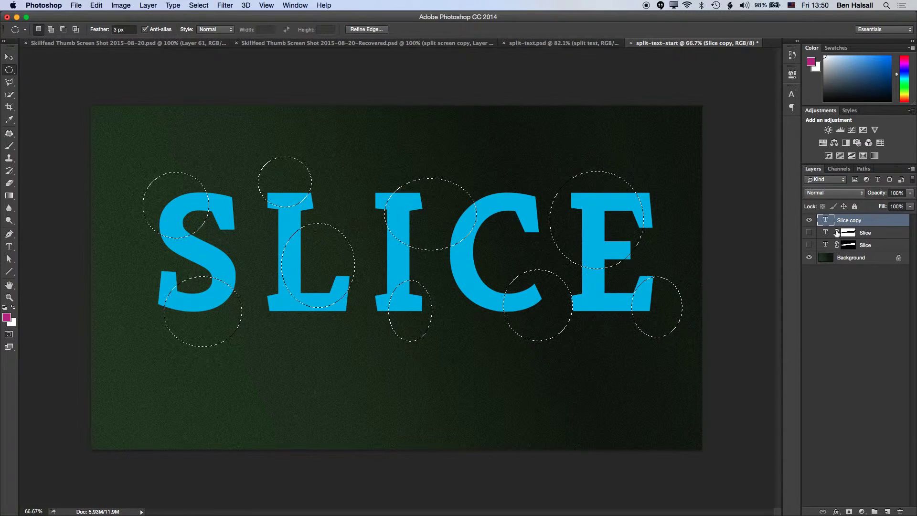
click(849, 511)
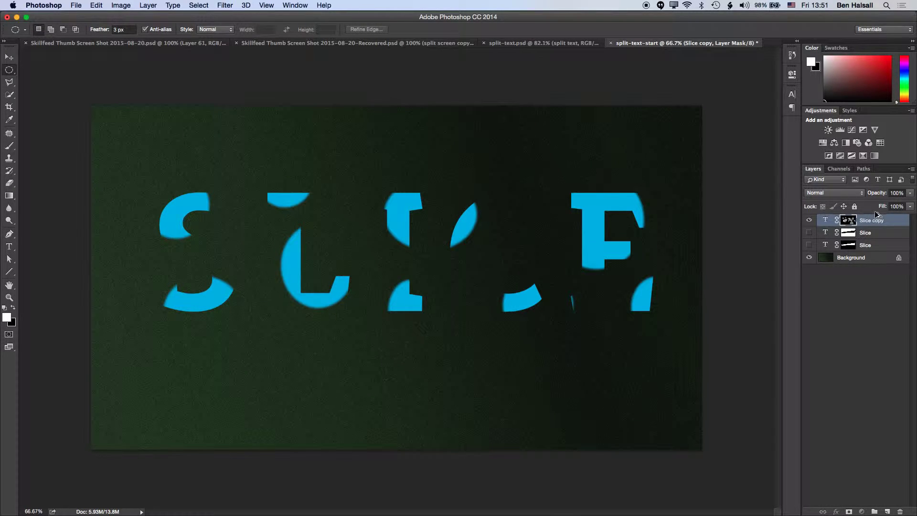
- Duplicate the circle-masked text layer and invert the duplicate's mask
key(super+j)
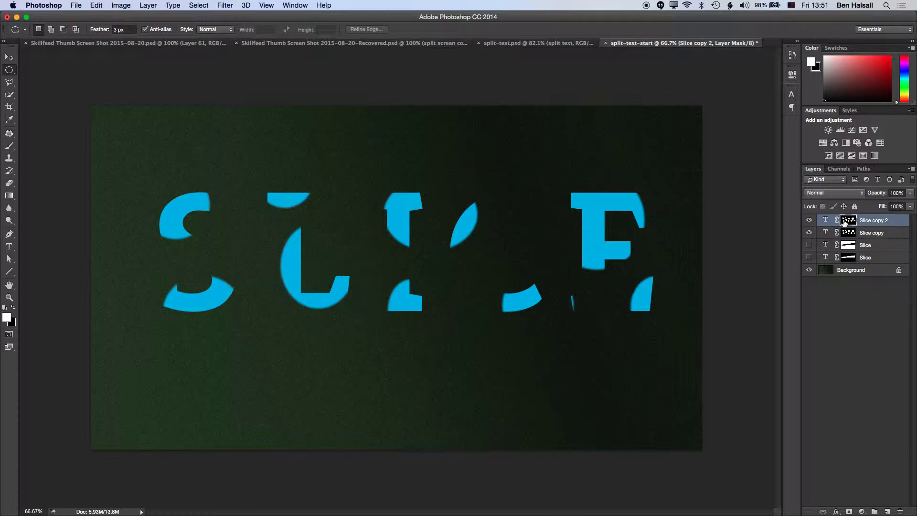
key(super+i)
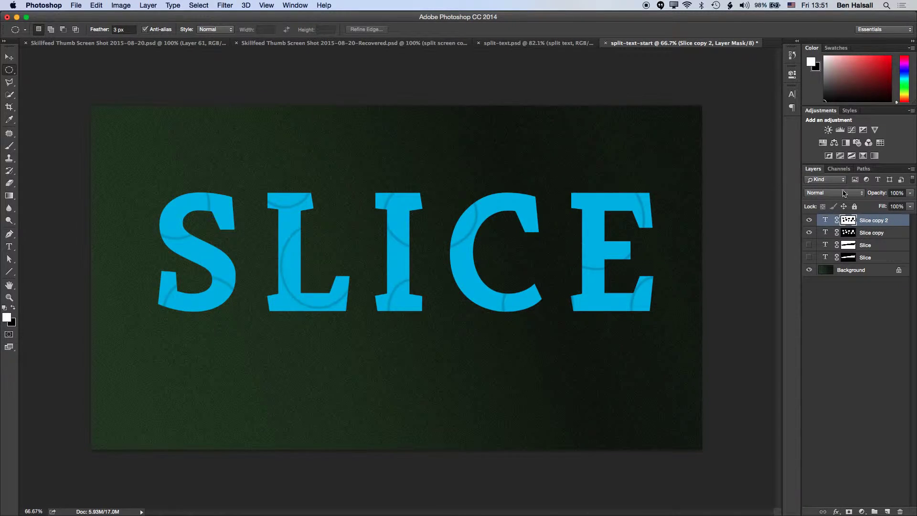
- Recolour the text of the Slice copy 2 layer to a deep pink and commit the change
double_click(825, 222)
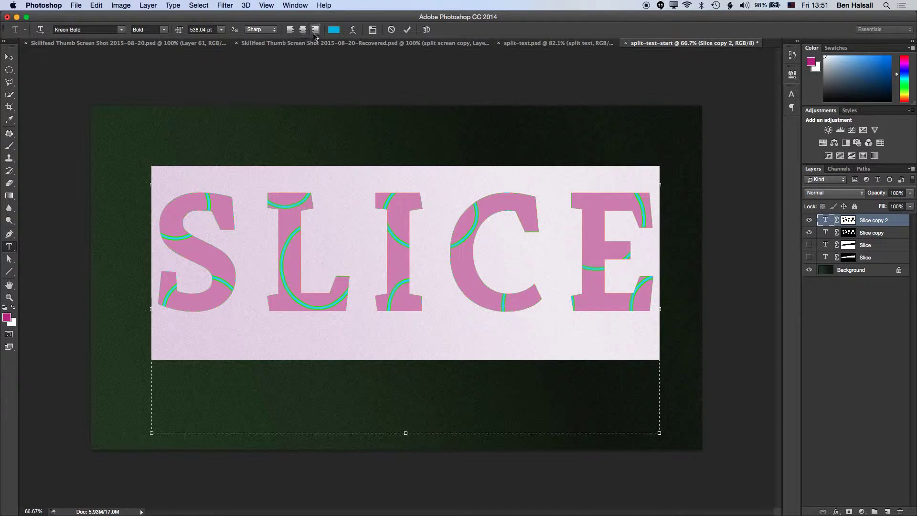
click(333, 31)
drag(350, 242, 363, 225)
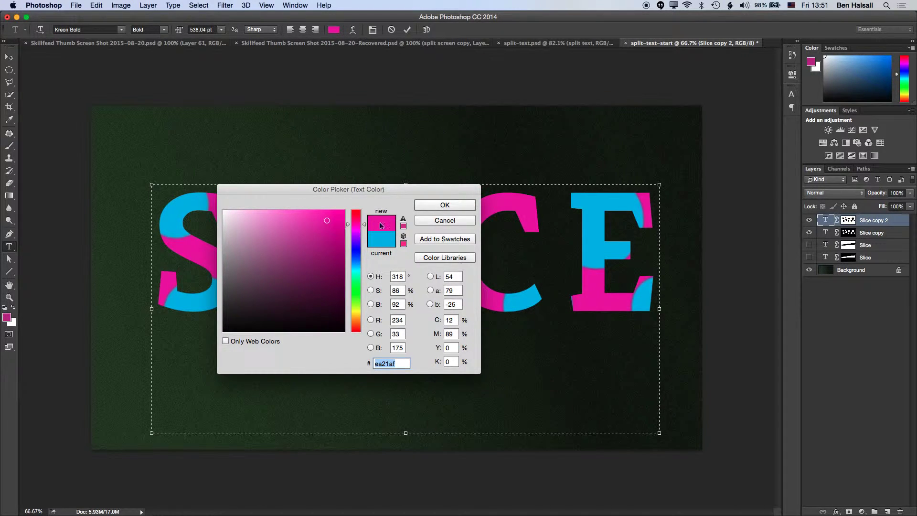
click(435, 207)
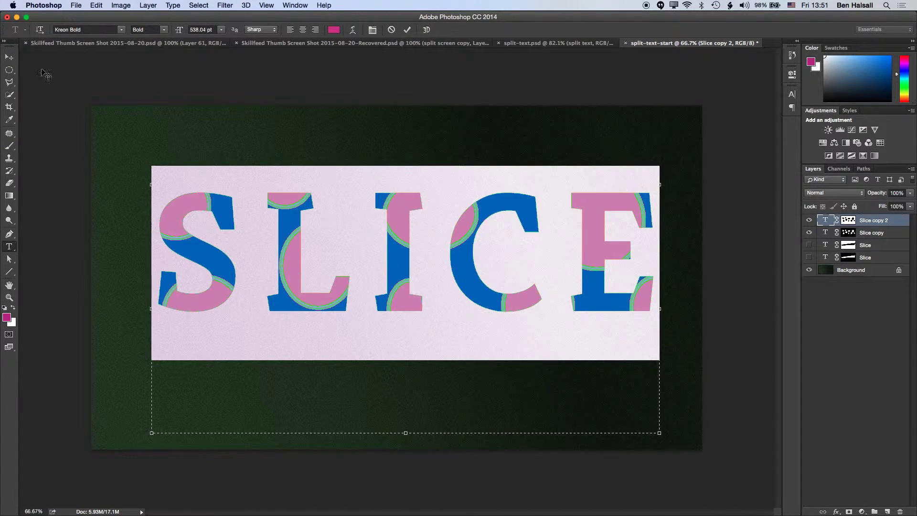
click(10, 58)
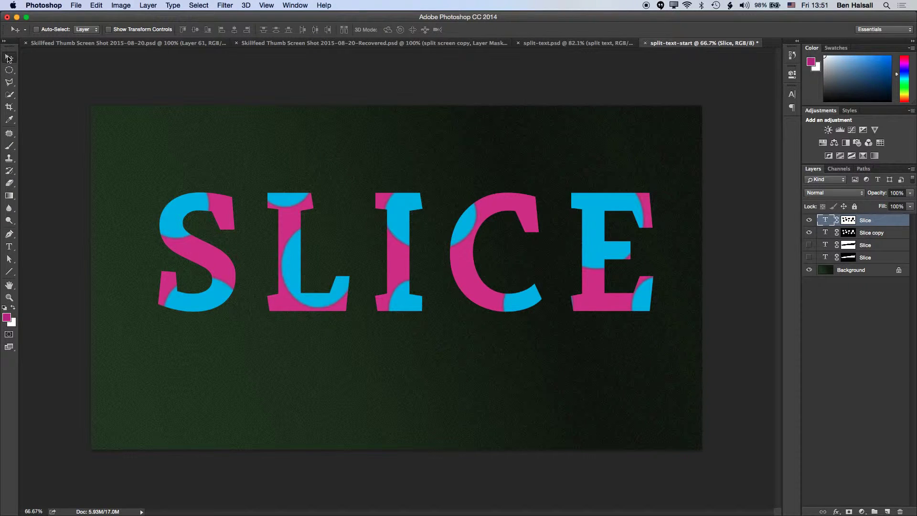
- Nudge the pink text slightly left and down so its pieces sit offset from the blue letters
key(Right)
key(Right)
key(shift+Right)
key(shift+Right)
key(shift+Left)
key(shift+Left)
key(shift+Left)
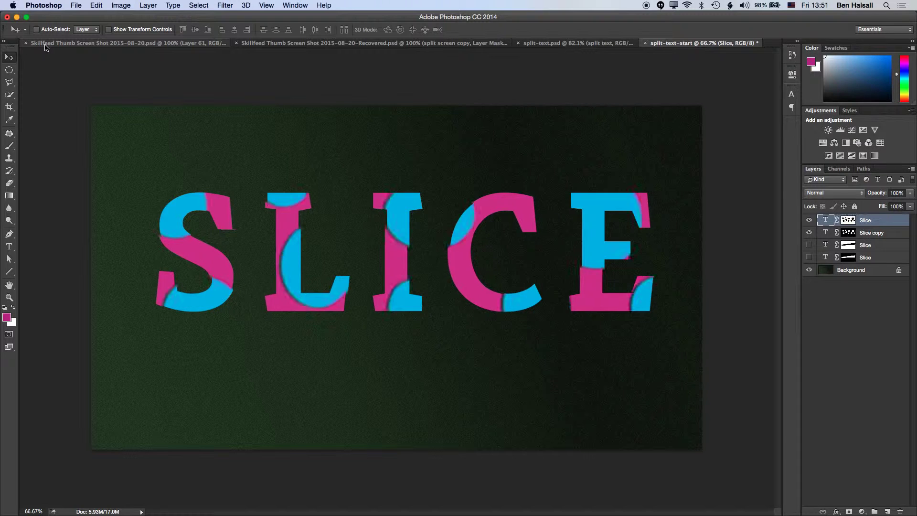
key(shift+Down)
key(shift+Down)
key(shift+Down)
key(shift+Up)
key(shift+Up)
key(shift+Up)
key(shift+Down)
key(shift+Down)
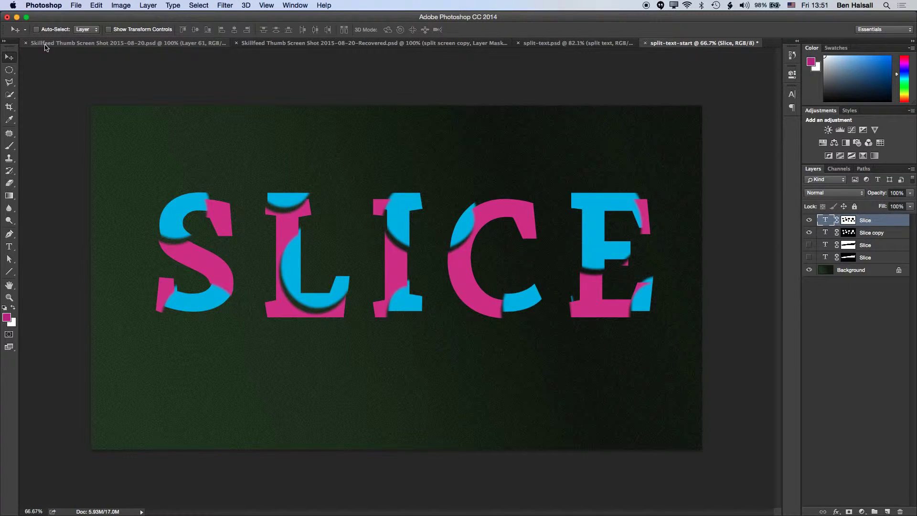
- Enlarge the pink text with Free Transform and shift it right and down over the blue letters
key(super+t)
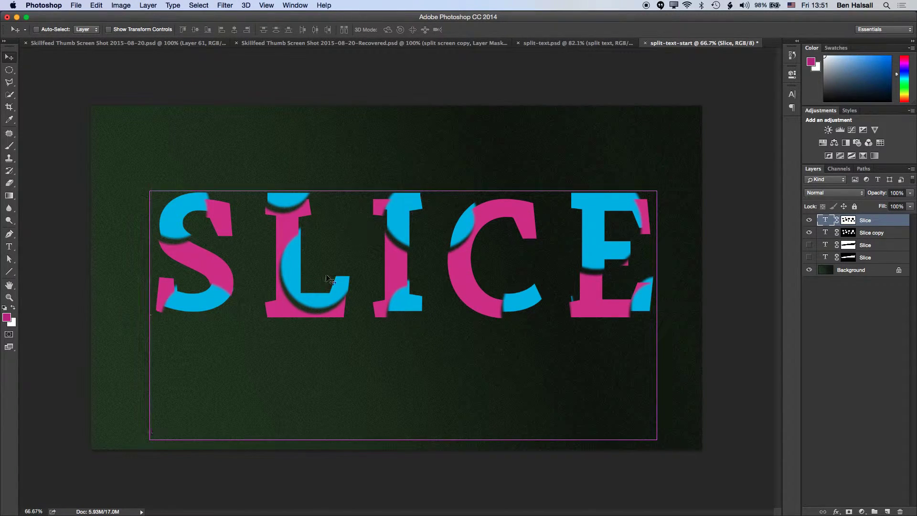
drag(149, 172, 87, 139)
key(Return)
drag(375, 243, 426, 257)
- Scale the pink text down to 91.34% and move it up to line up roughly with the blue letters
key(super+t)
drag(702, 165, 663, 182)
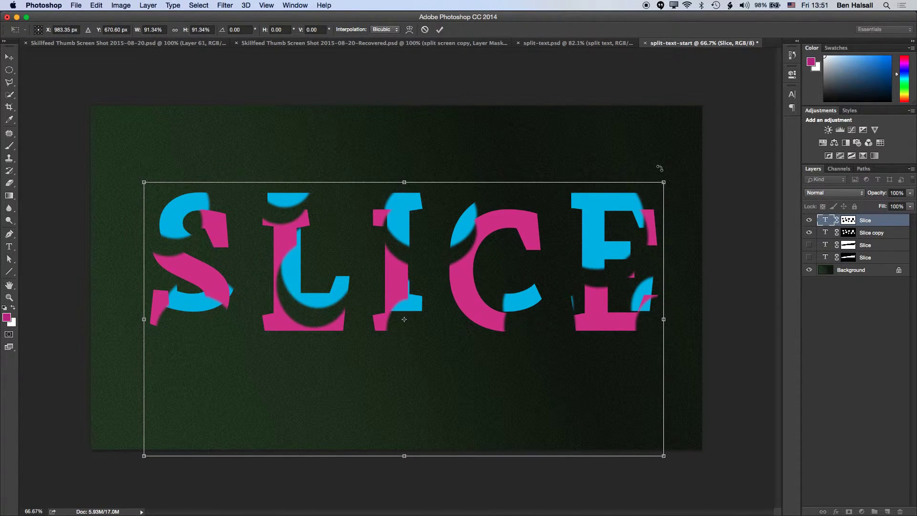
key(Return)
drag(596, 314, 595, 300)
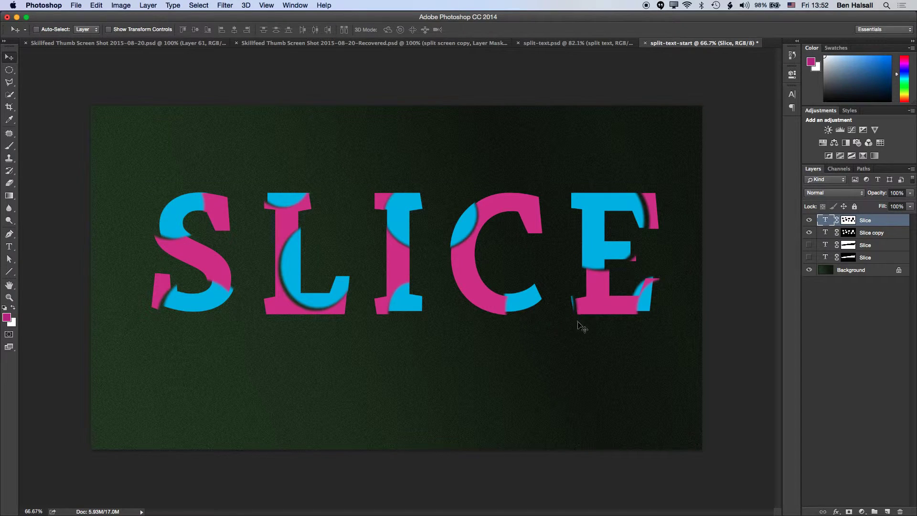